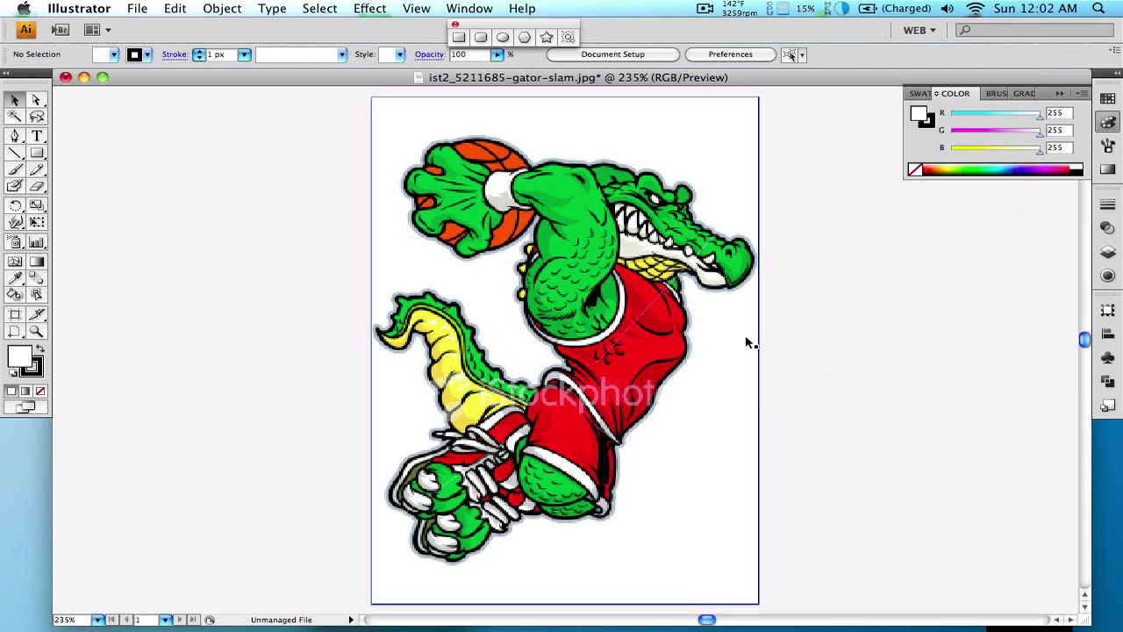
Select the gator image and open Tracing Options with Preview turned on
click(610, 301)
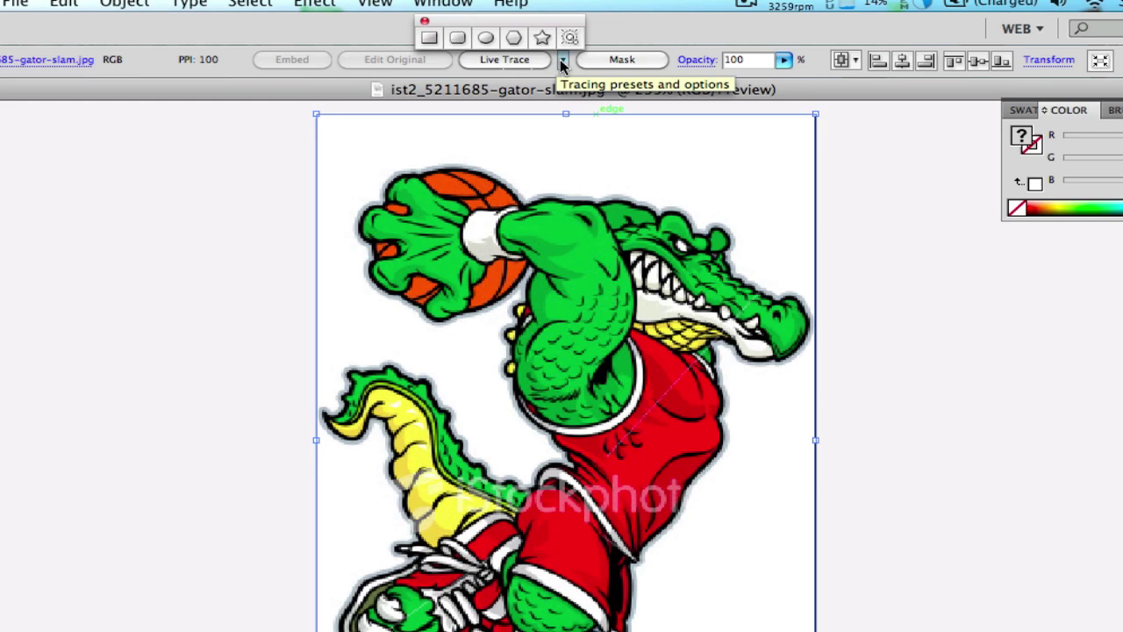
click(564, 59)
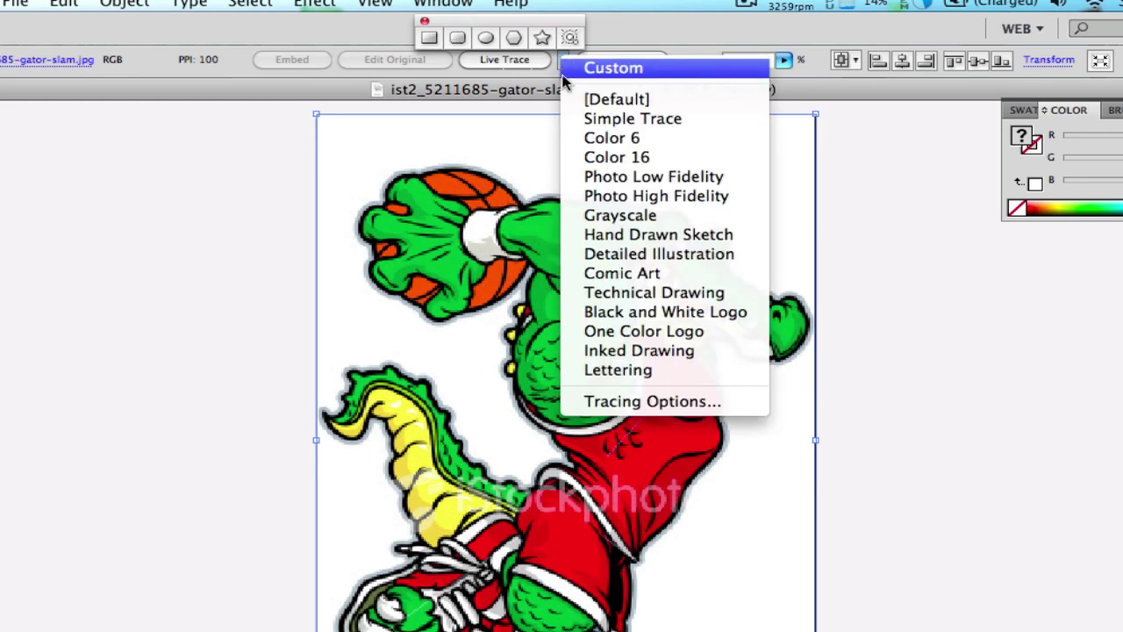
click(606, 401)
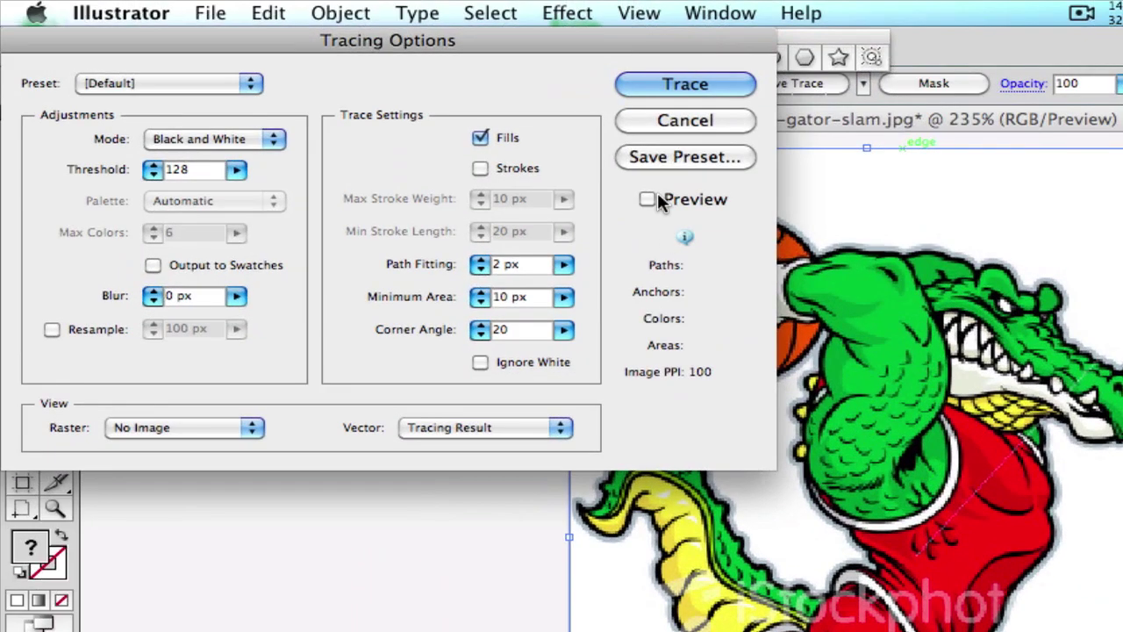
click(649, 198)
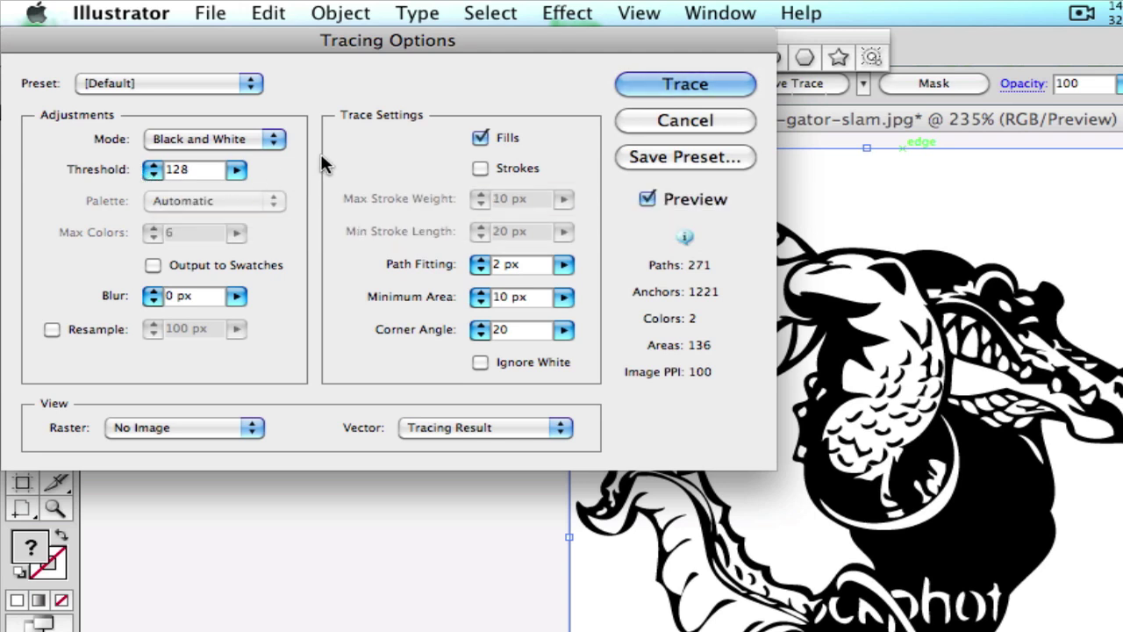
Set the trace Threshold to 109 using the slider and stepper
click(236, 170)
drag(151, 200, 152, 172)
click(153, 172)
click(152, 171)
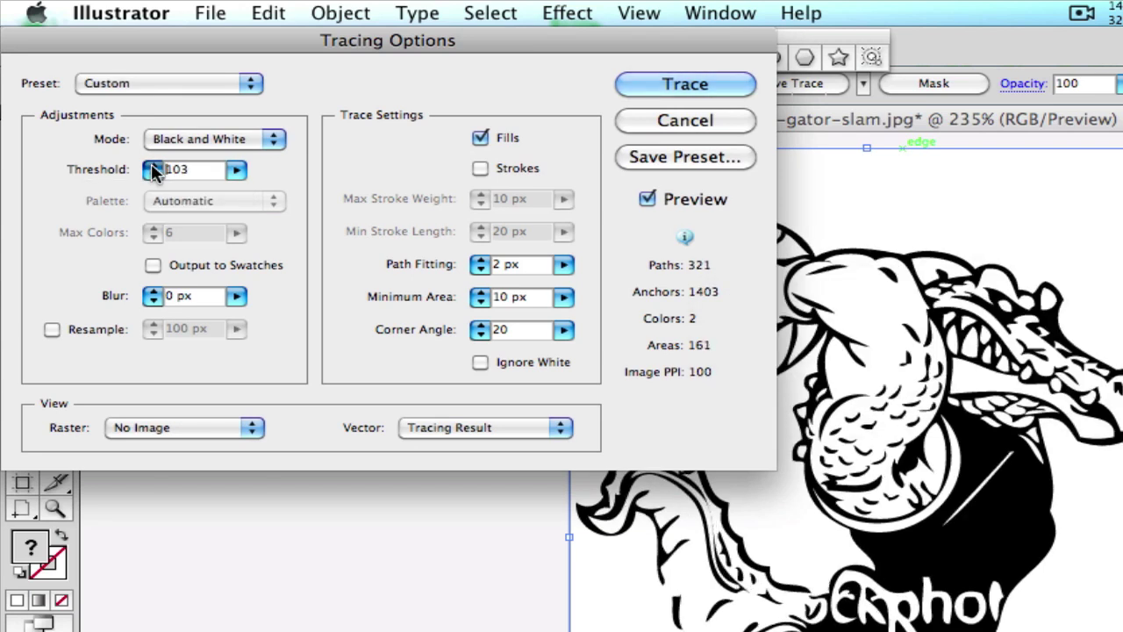
click(152, 171)
click(152, 171)
click(153, 171)
click(153, 172)
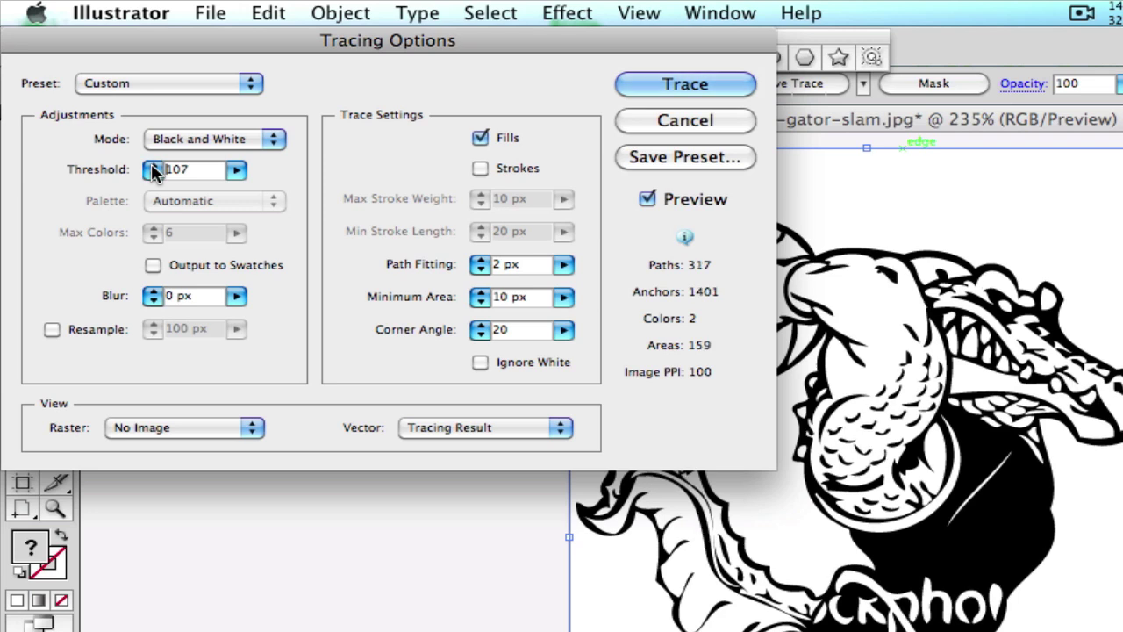
click(153, 171)
click(153, 171)
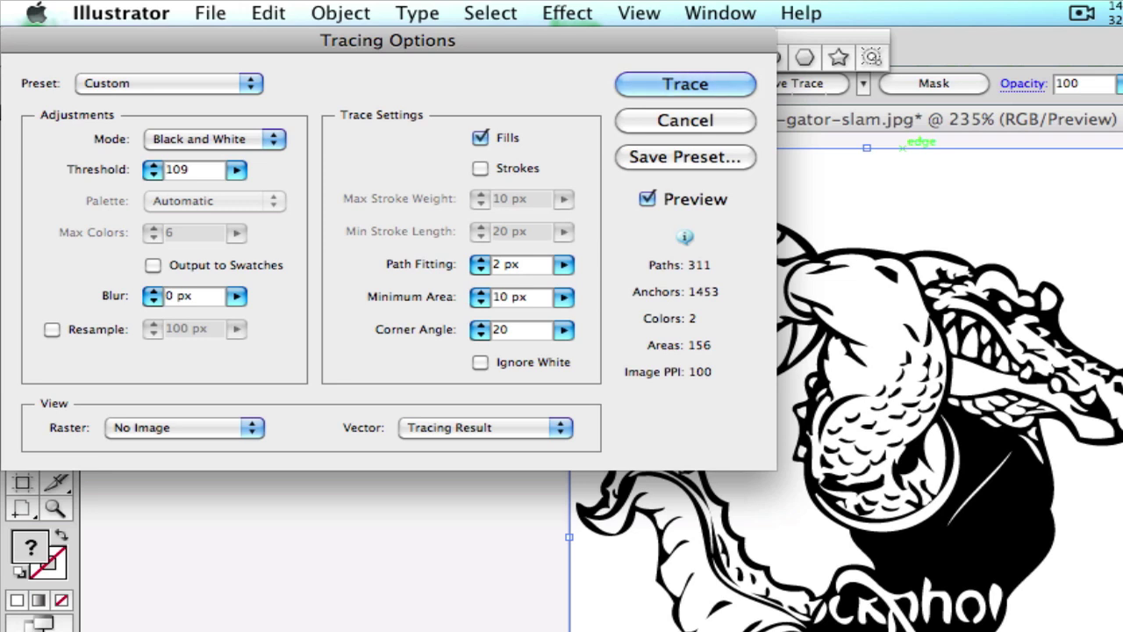
Test the trace Threshold at its extremes, 255 and then 1
click(237, 170)
drag(189, 192, 256, 192)
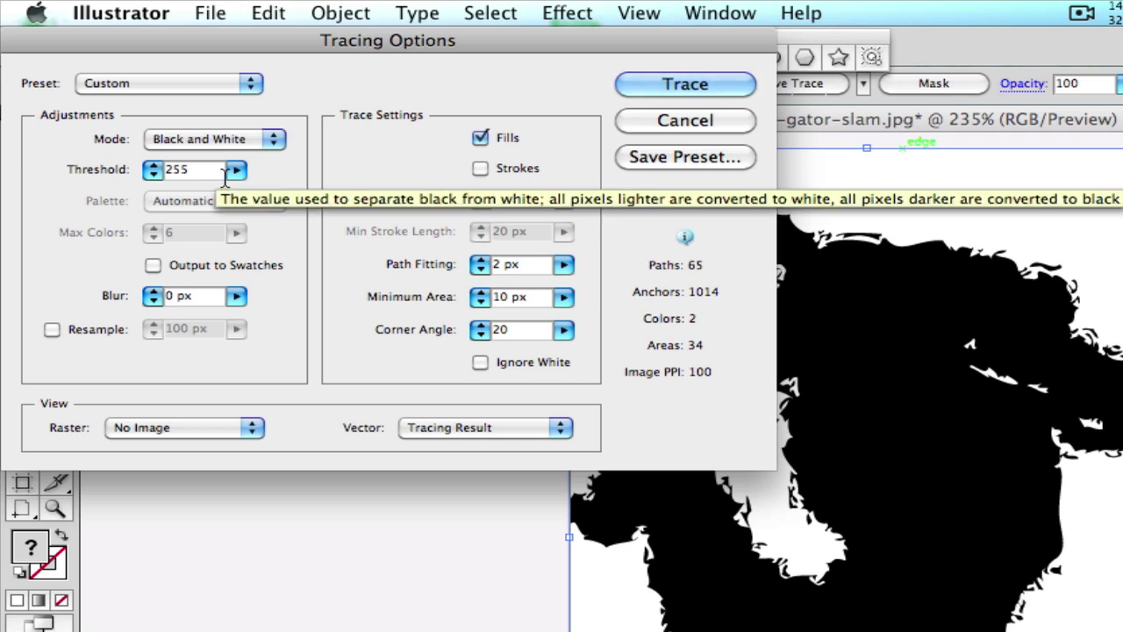
click(242, 170)
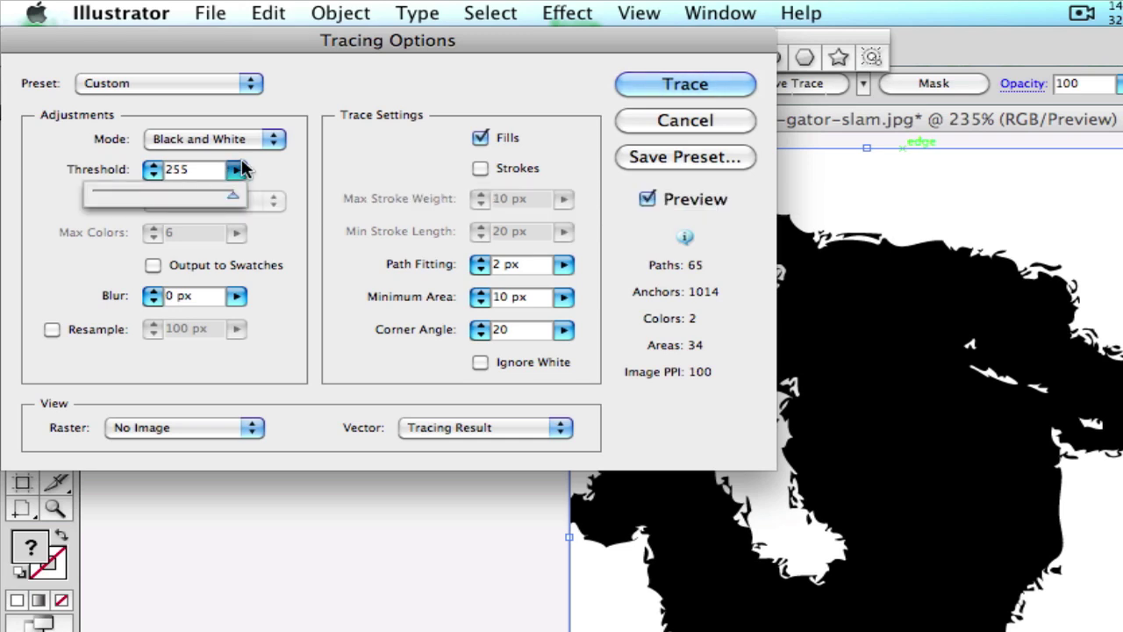
click(186, 174)
drag(166, 180, 74, 201)
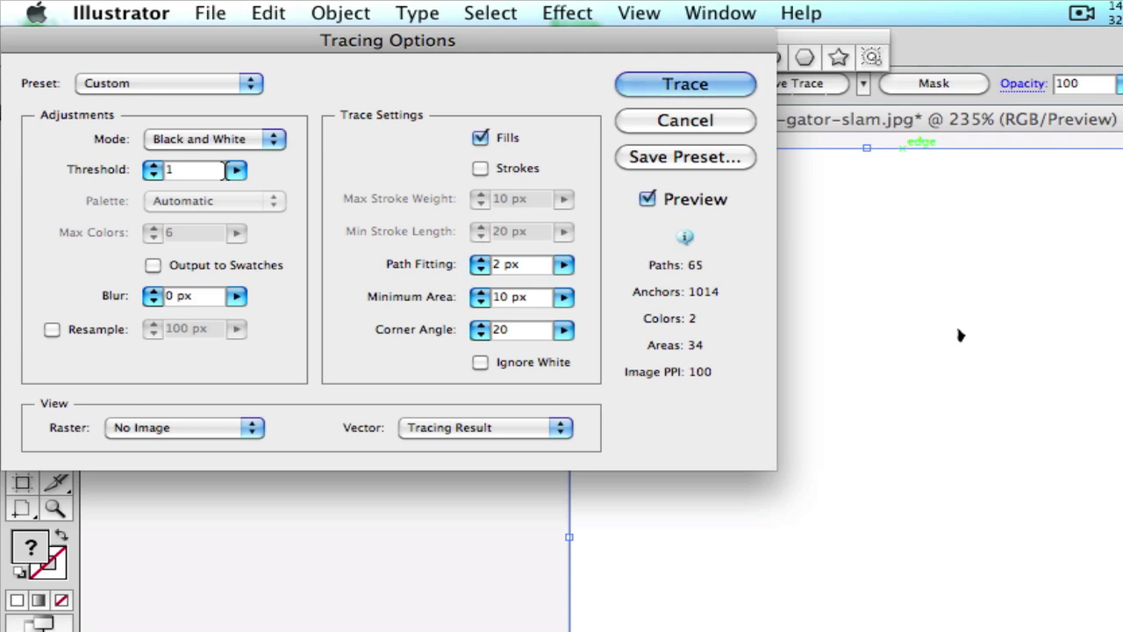
Return the Threshold to 109 and apply the trace
click(235, 170)
drag(167, 201, 148, 199)
click(154, 165)
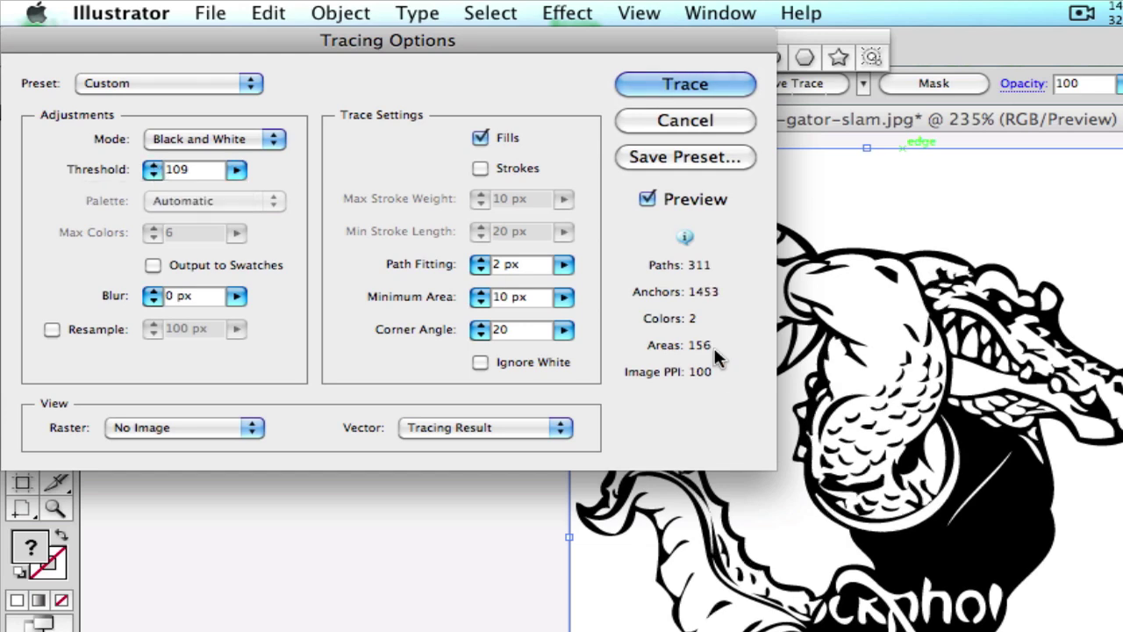
click(723, 78)
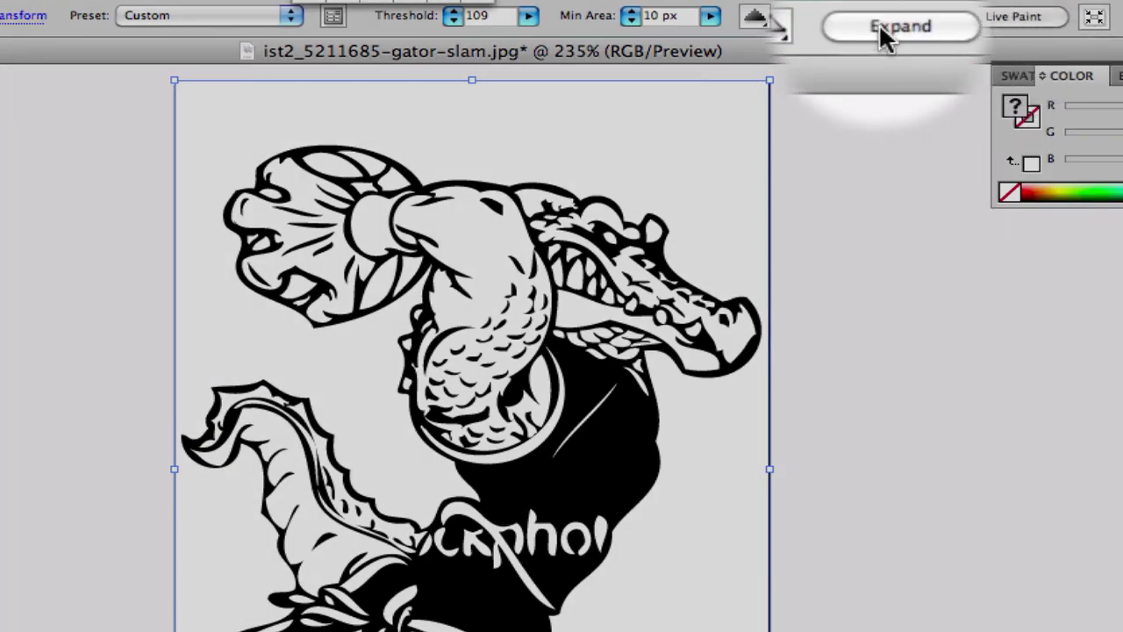
Expand the traced gator, ungroup its paths with Cmd+Shift+G, and select all
click(878, 23)
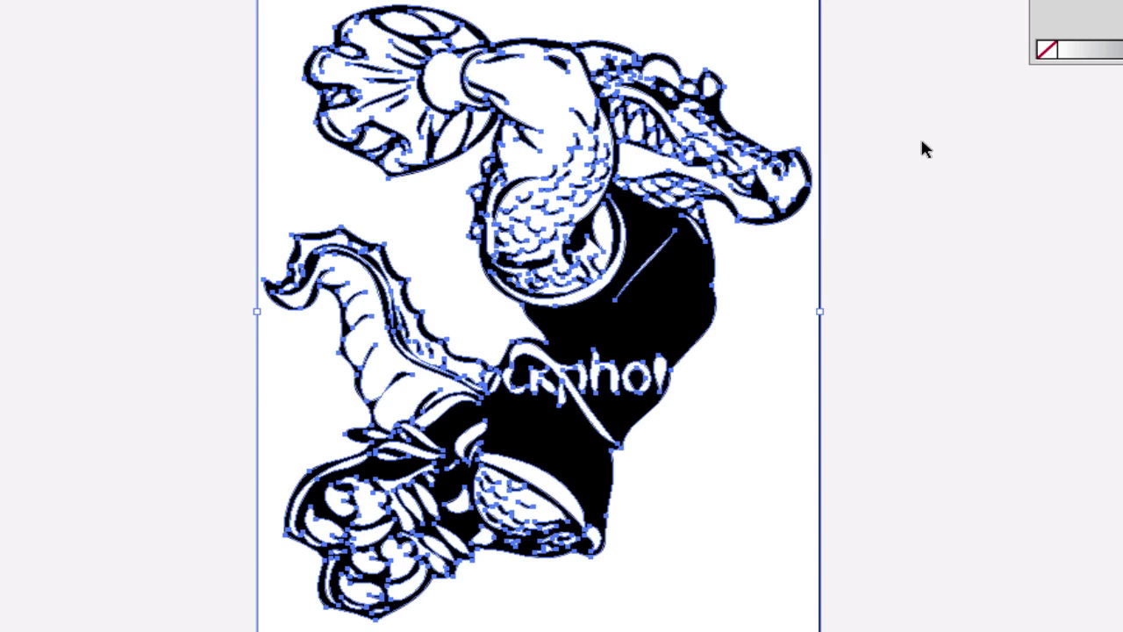
click(859, 324)
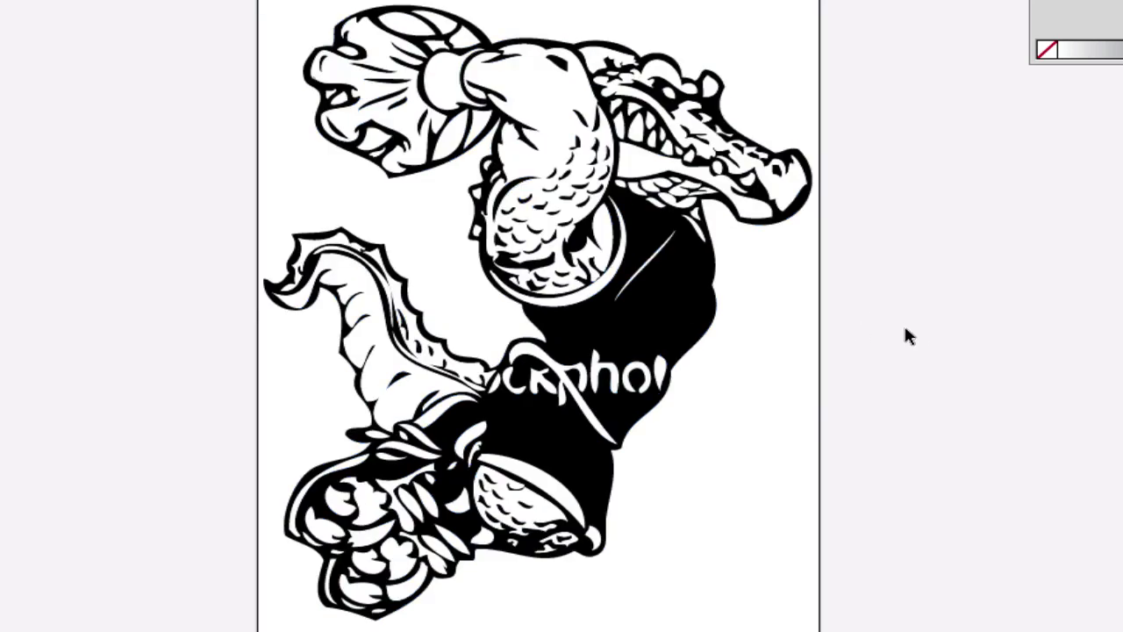
click(653, 289)
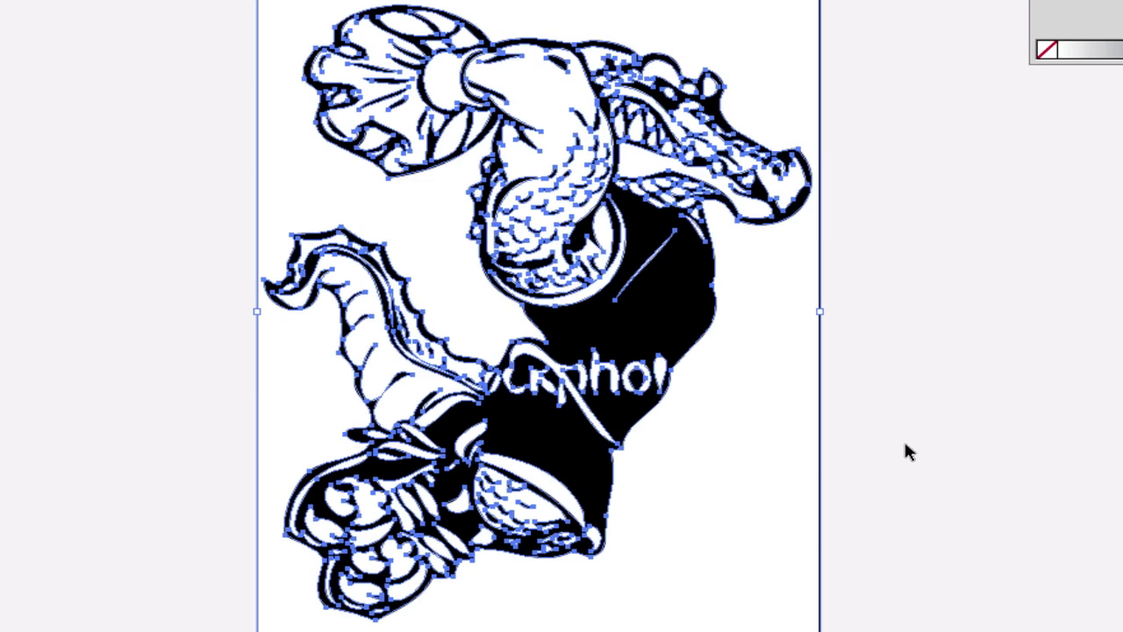
key(super+shift+g)
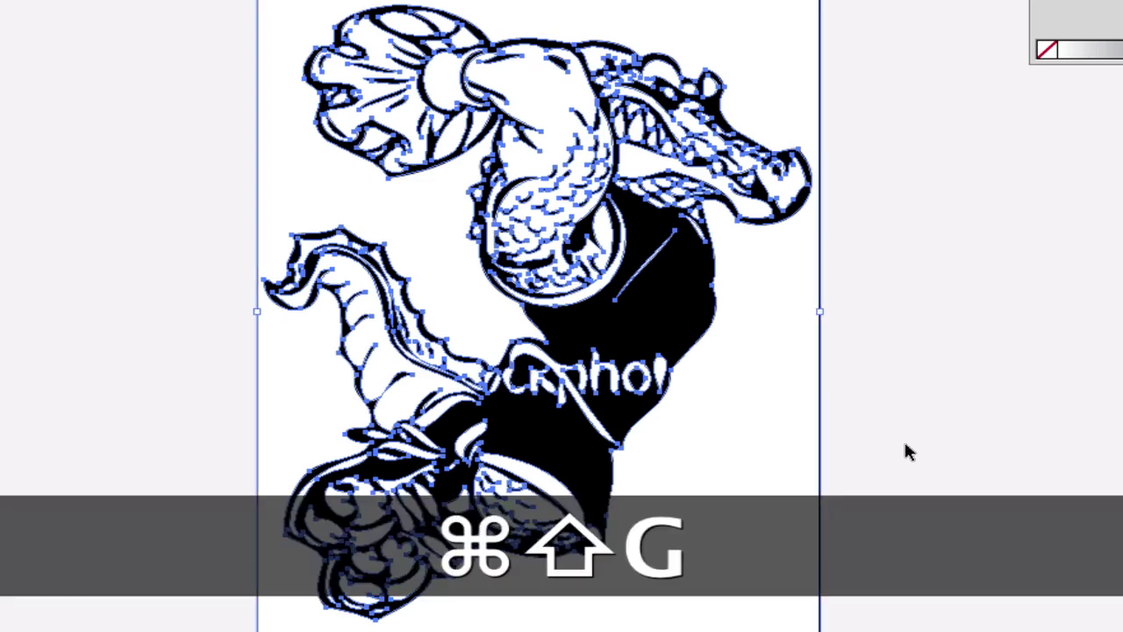
click(894, 363)
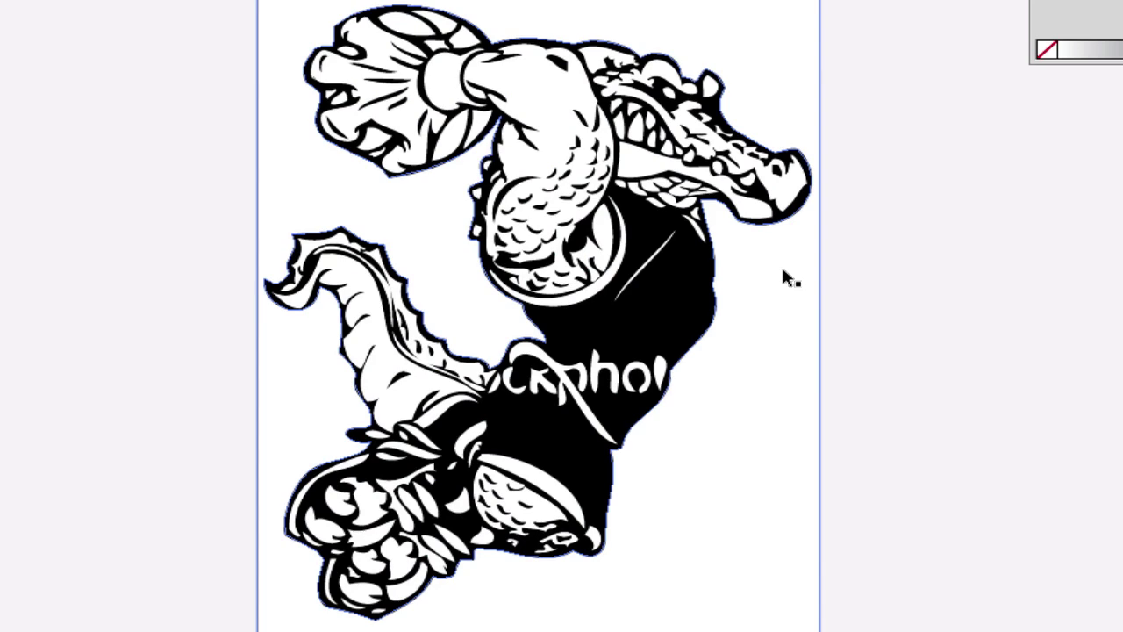
key(super+a)
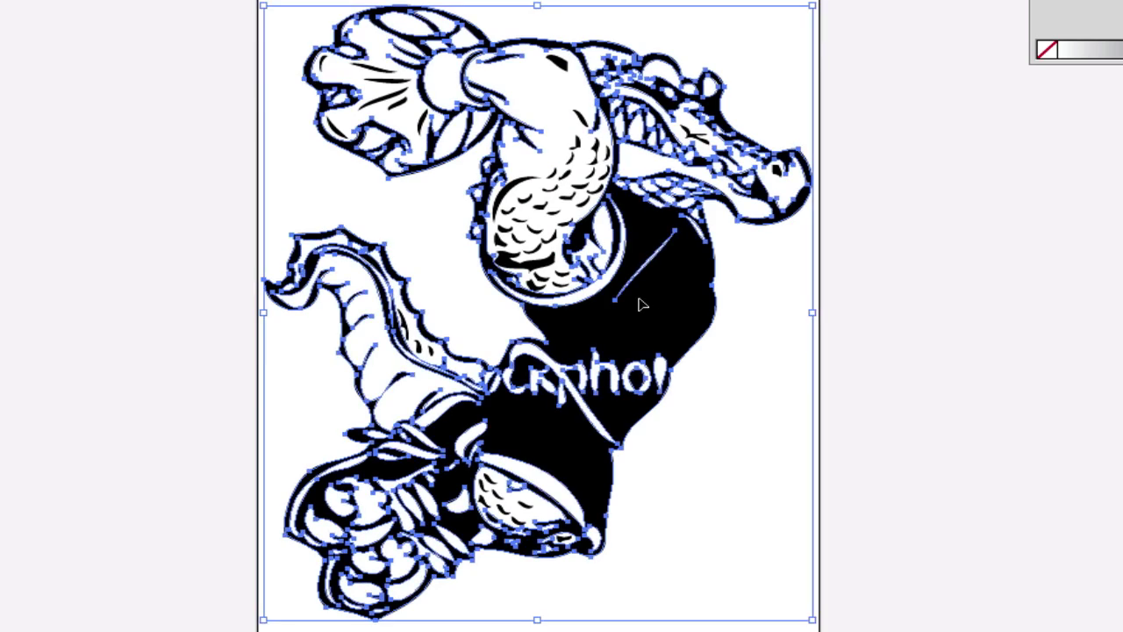
Select the gator's arm, fist, head, tail and lower skin paths together
click(546, 108)
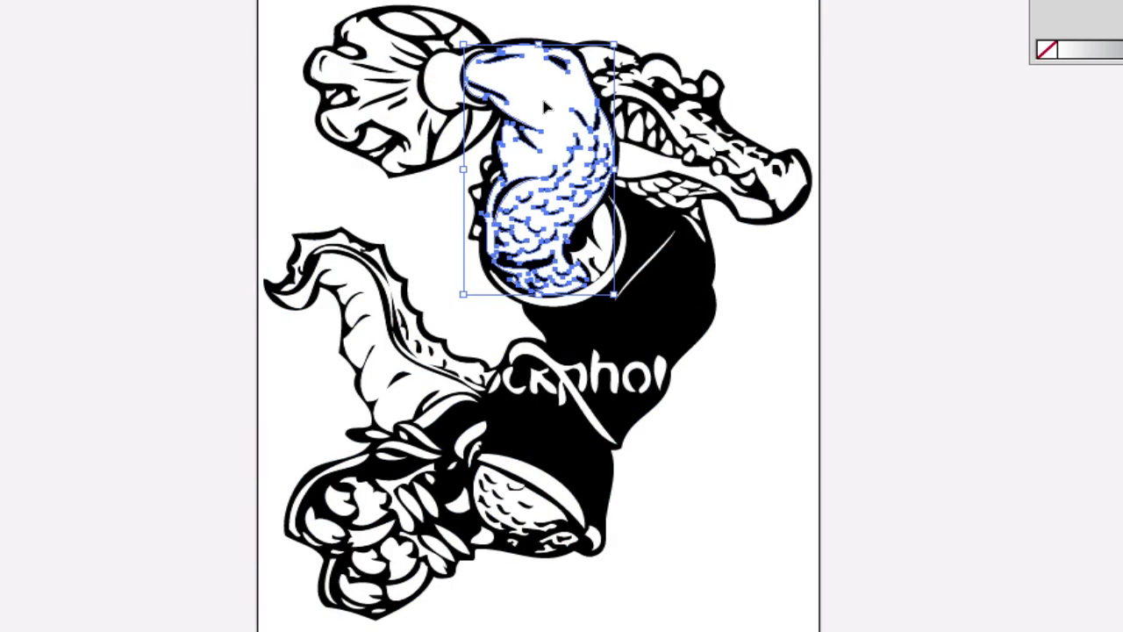
shift+click(379, 84)
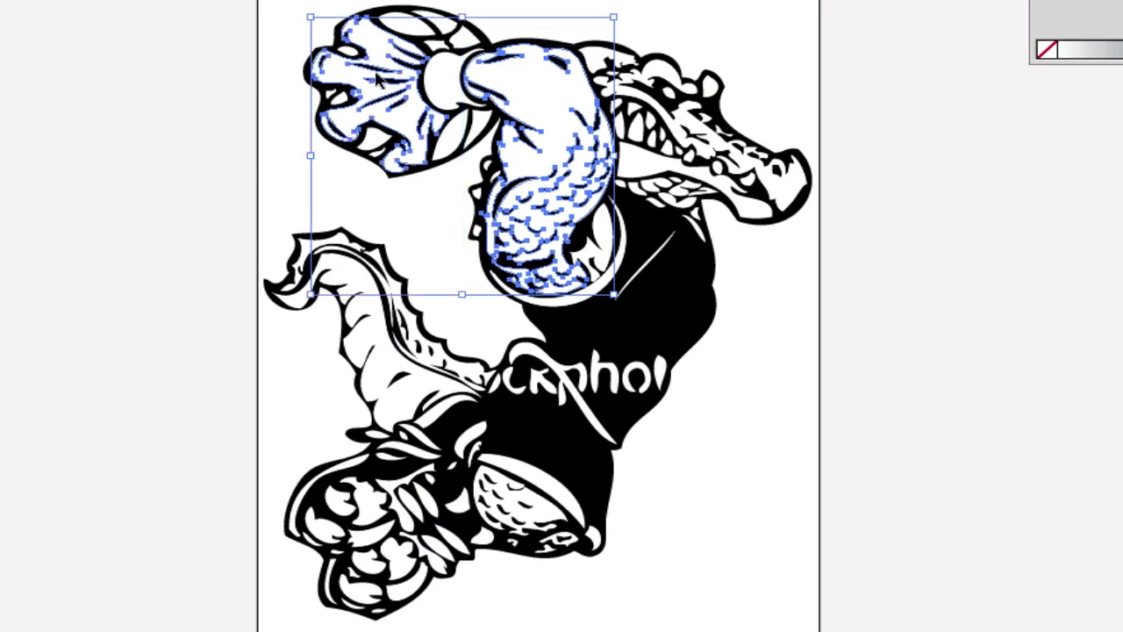
shift+click(800, 196)
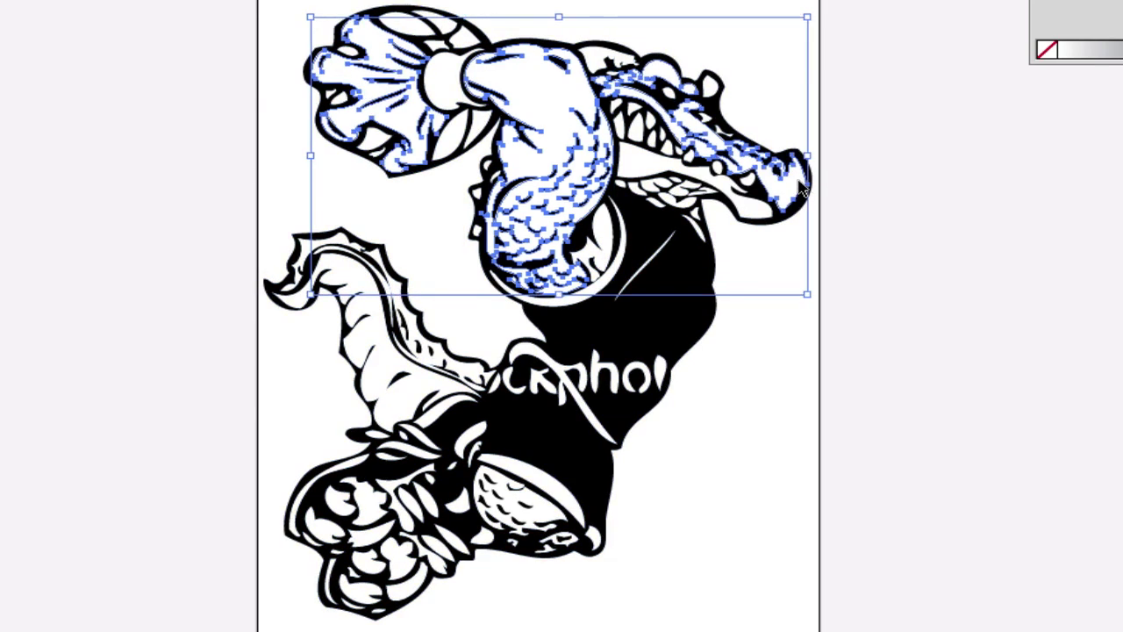
shift+click(454, 372)
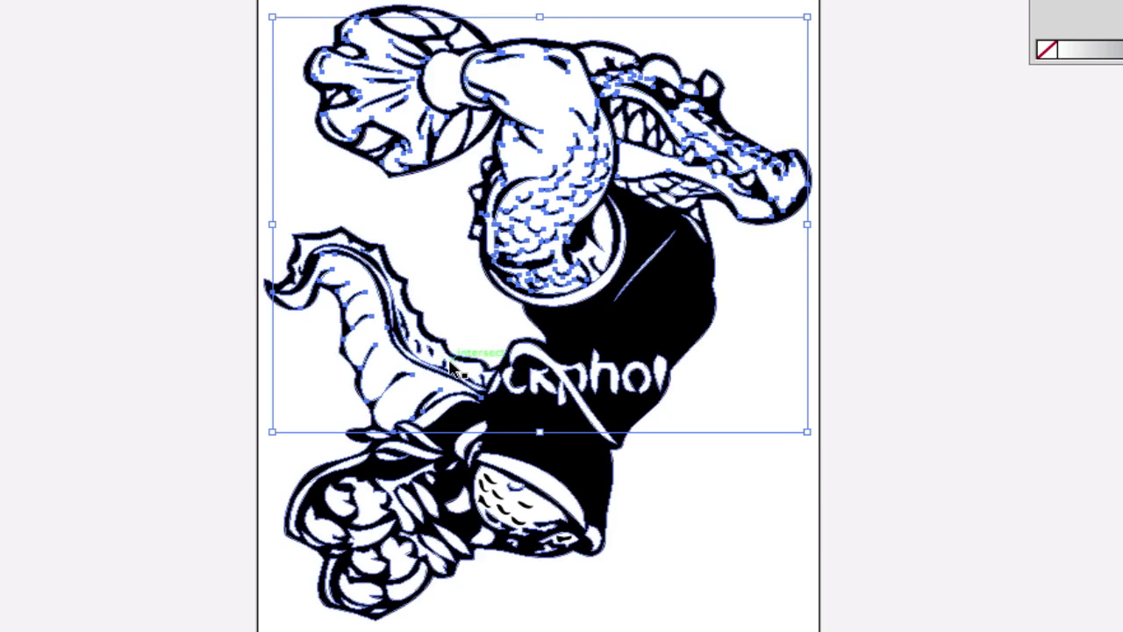
shift+click(526, 504)
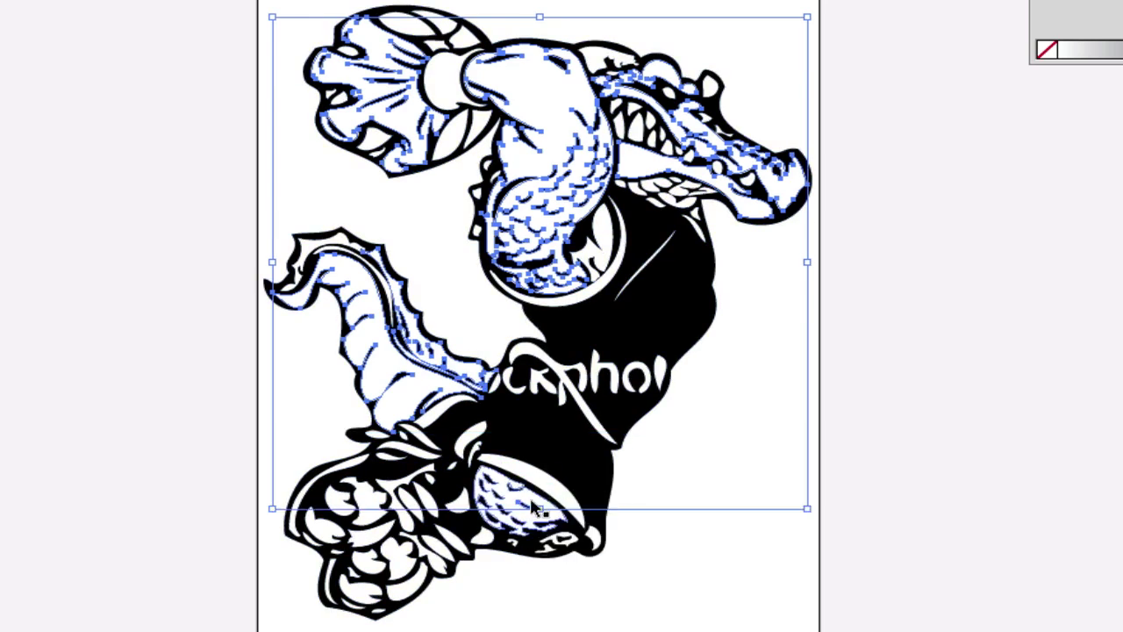
shift+click(532, 506)
shift+click(539, 518)
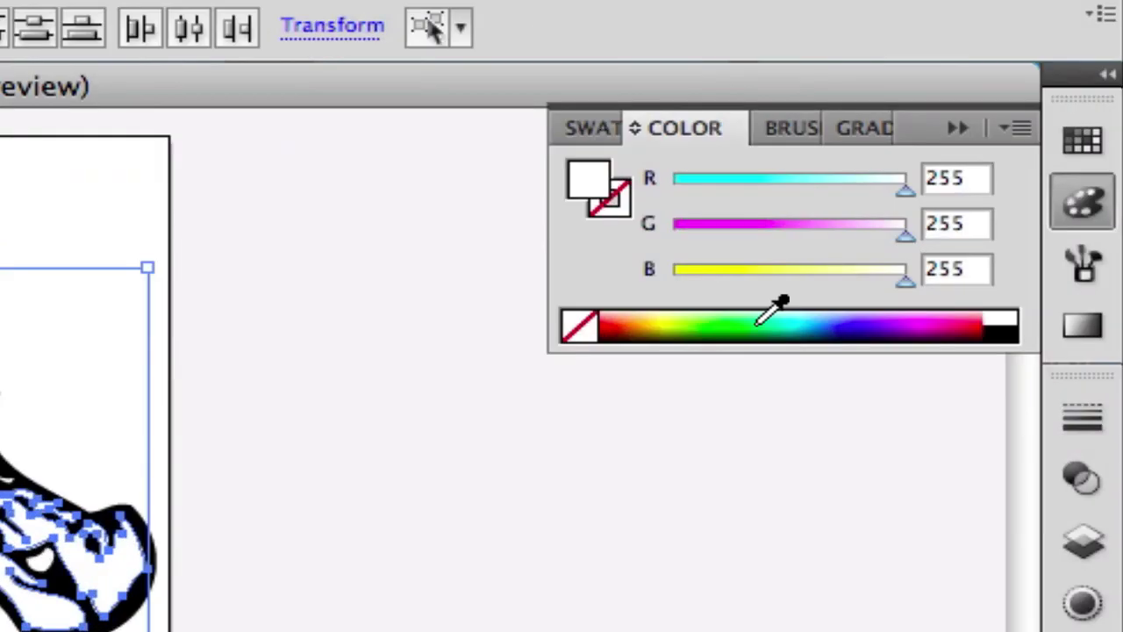
Fill the selected skin bright green (R=38 G=191 B=0) and save it as a swatch
drag(757, 324, 726, 326)
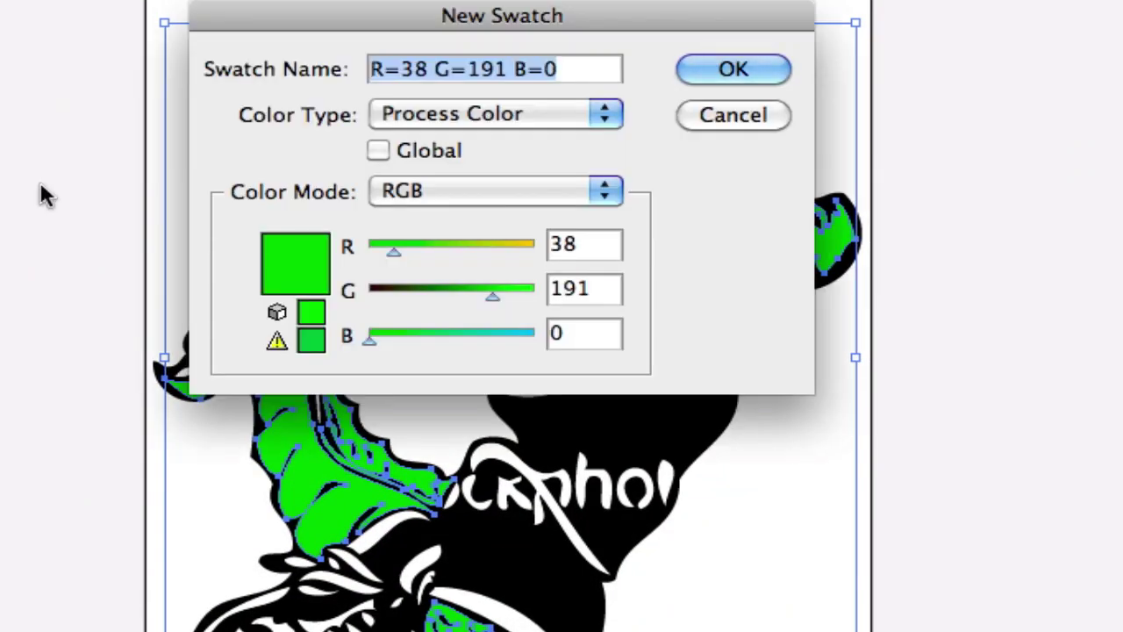
key(Return)
click(1009, 263)
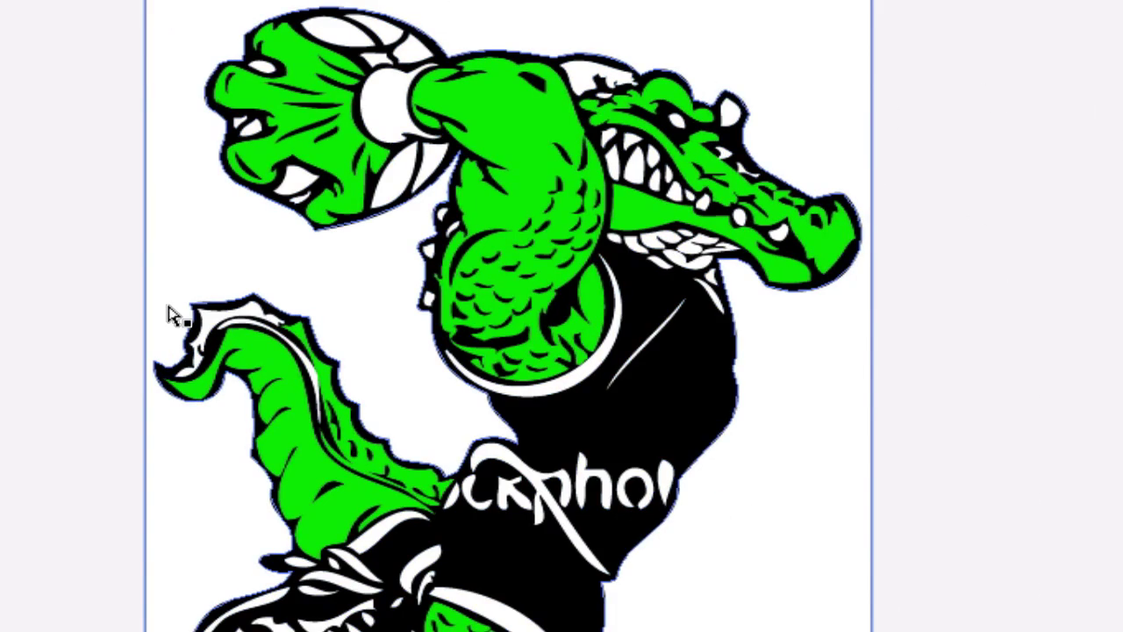
key(ctrl+plus)
click(9, 277)
key(ctrl+minus)
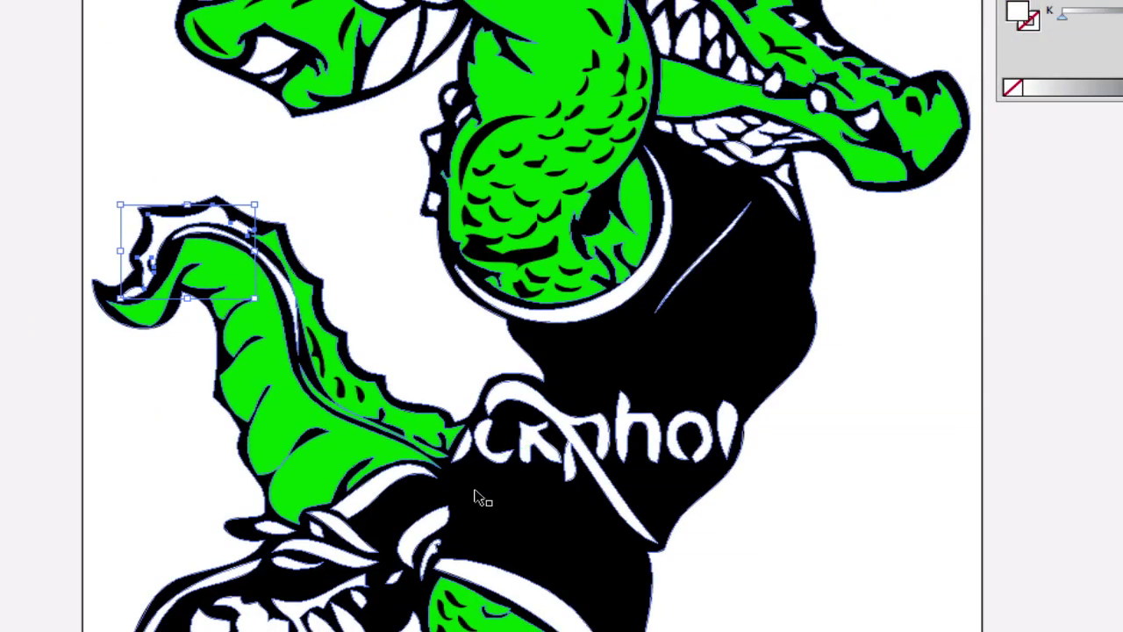
Zoom in closely on the white watermark letters on the jersey
click(477, 496)
scroll(960, 539, down, 3)
scroll(960, 542, down, 2)
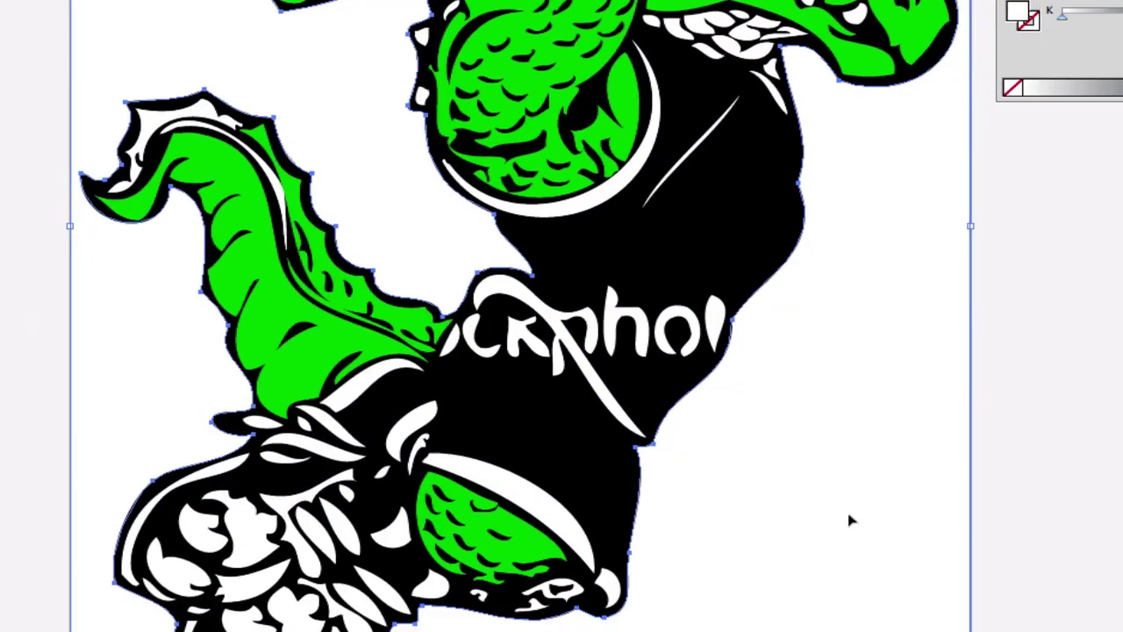
key(z)
drag(394, 264, 787, 431)
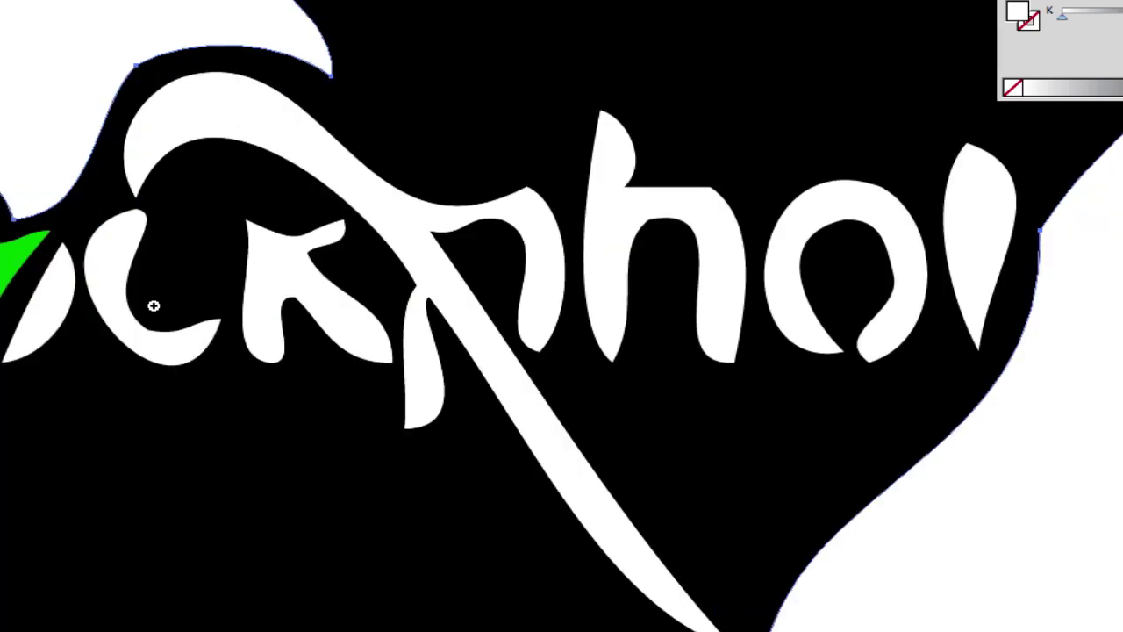
Draw a closed shape over the leftmost watermark letters and fill it black
key(a)
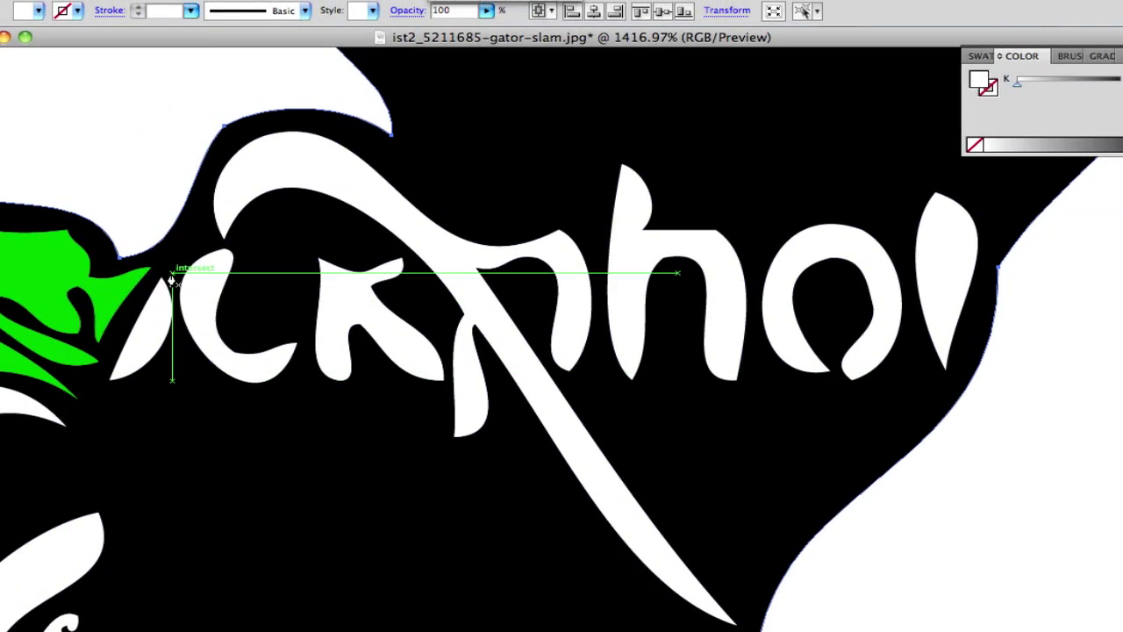
drag(171, 279, 532, 467)
click(532, 458)
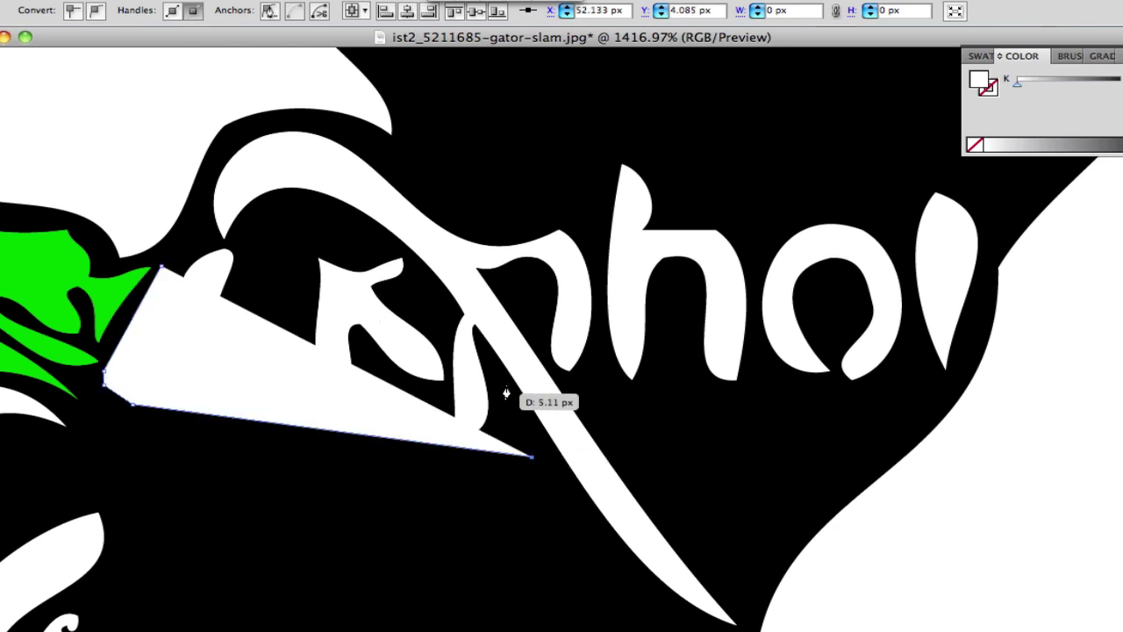
click(477, 329)
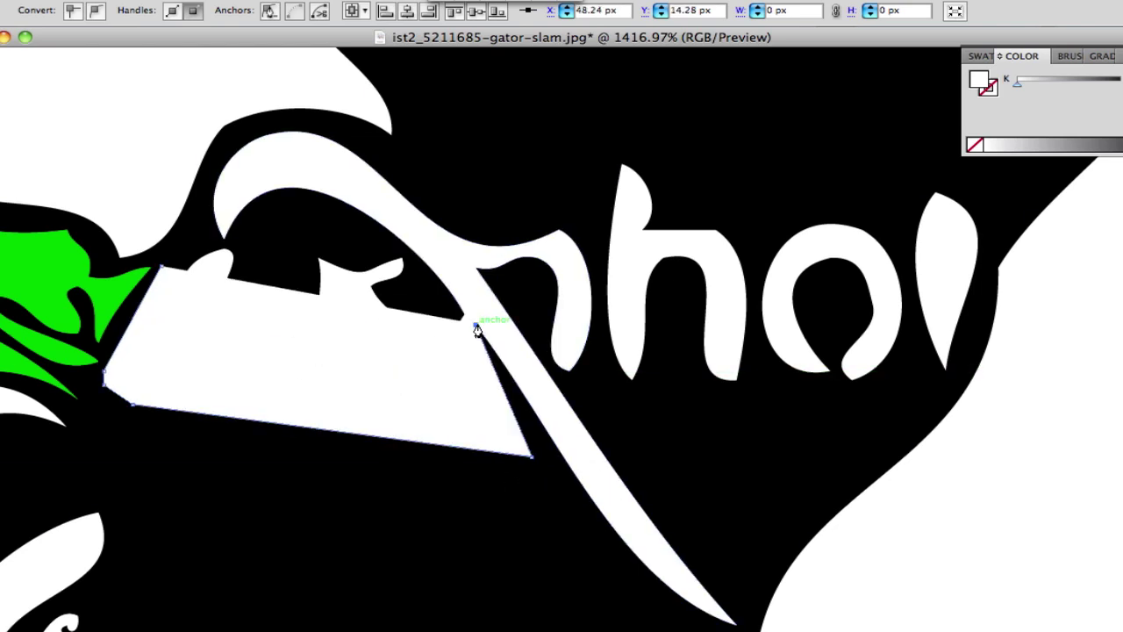
click(465, 317)
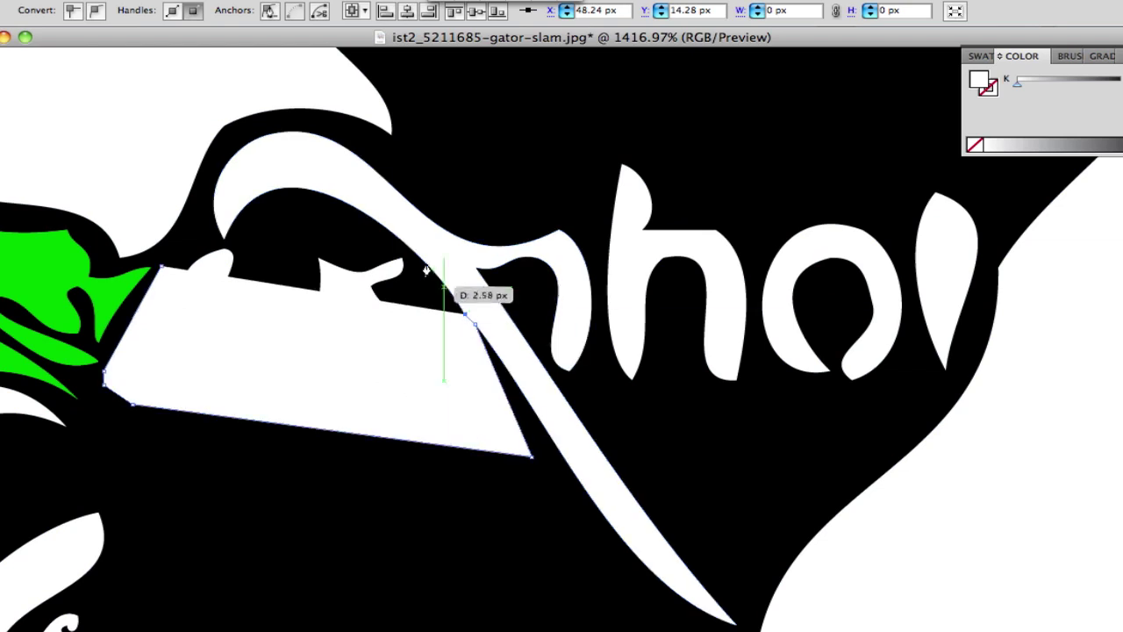
click(395, 251)
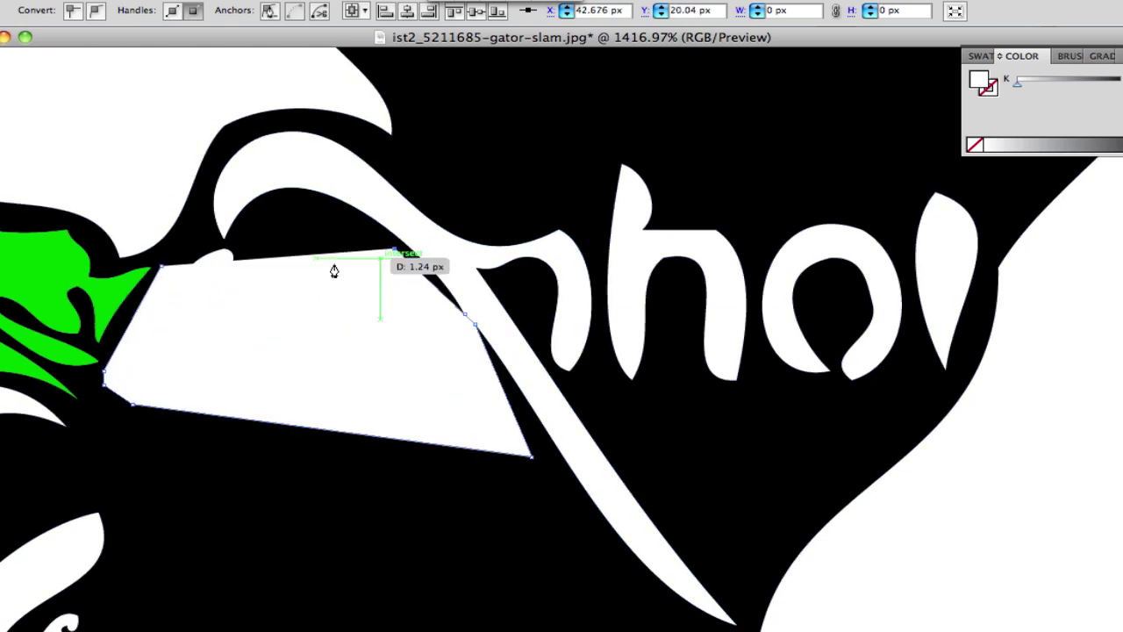
click(224, 246)
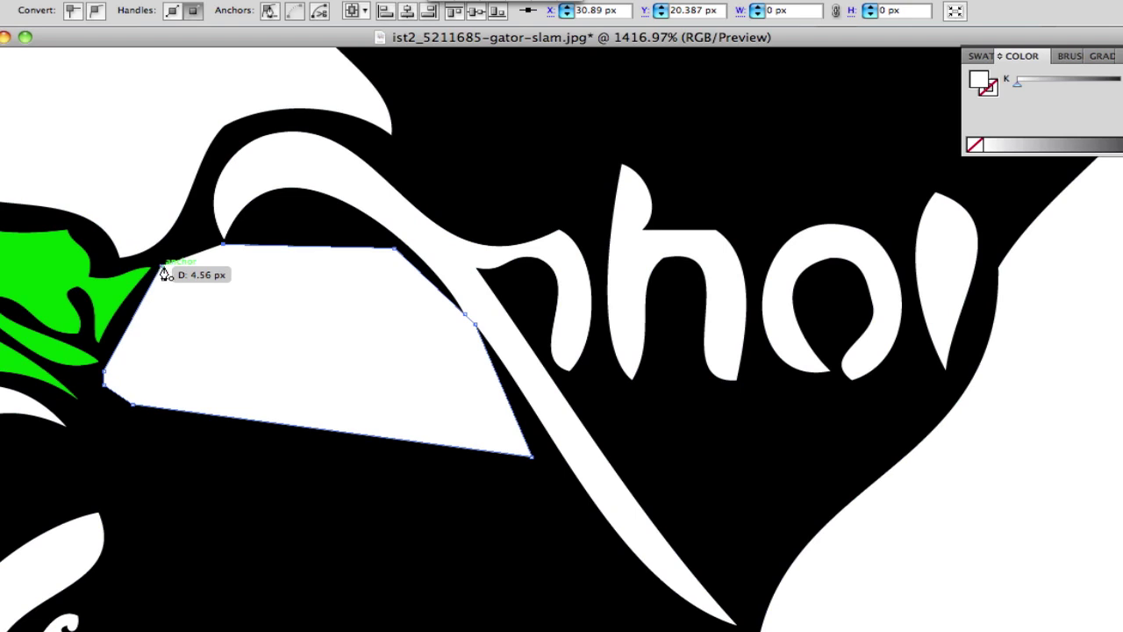
click(163, 266)
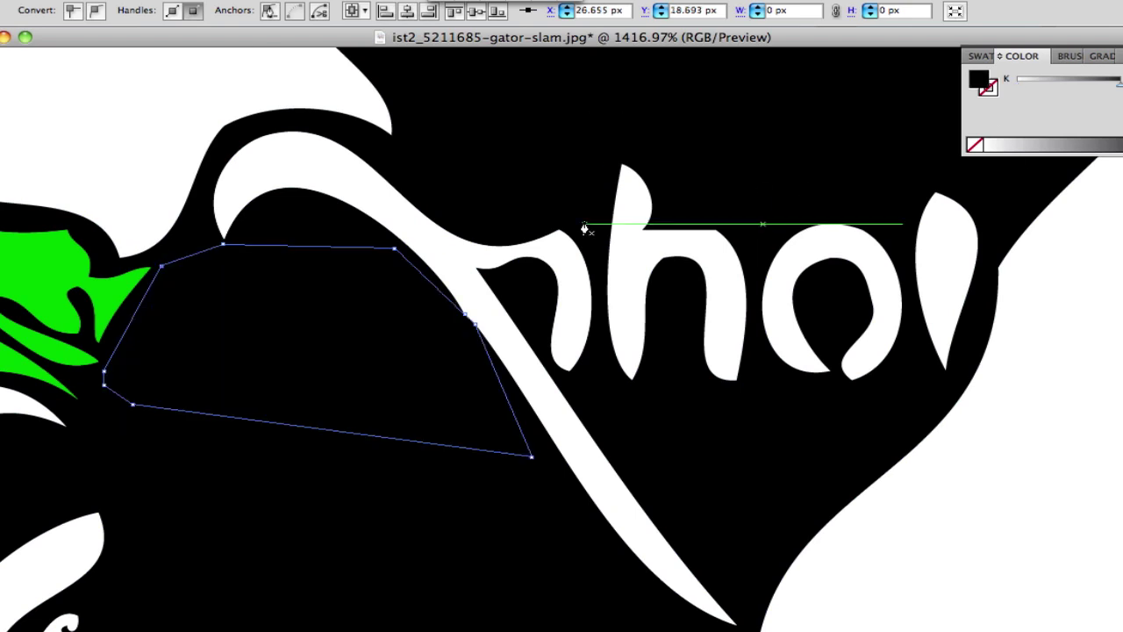
key(v)
click(942, 512)
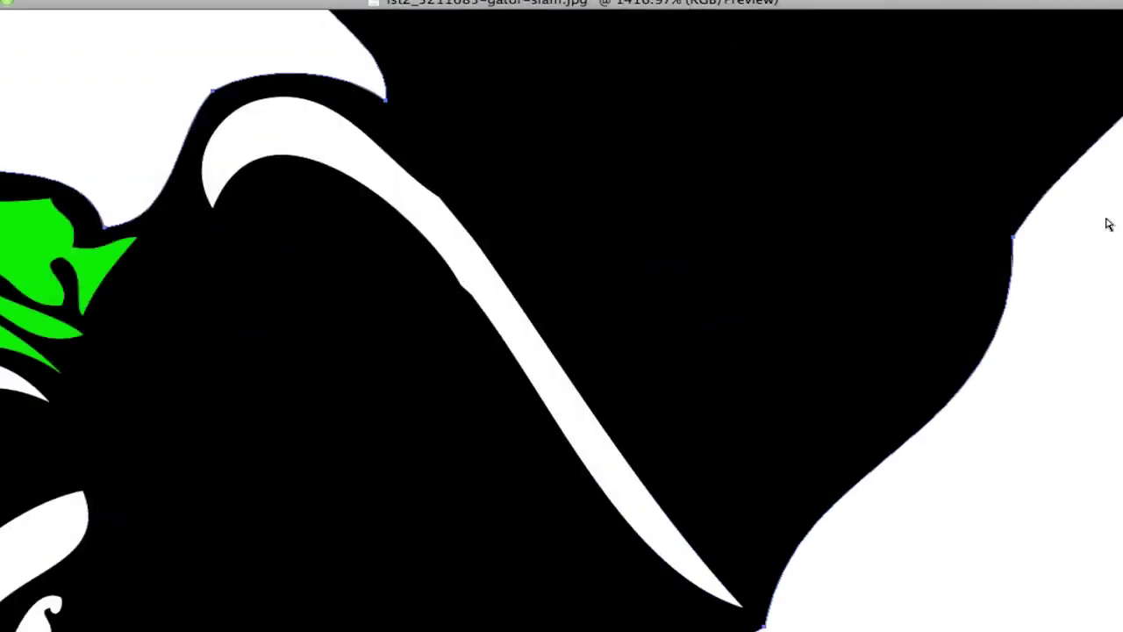
Fill the jersey's white stripe and lower white arc with yellow
key(super+minus)
key(super+minus)
key(super+minus)
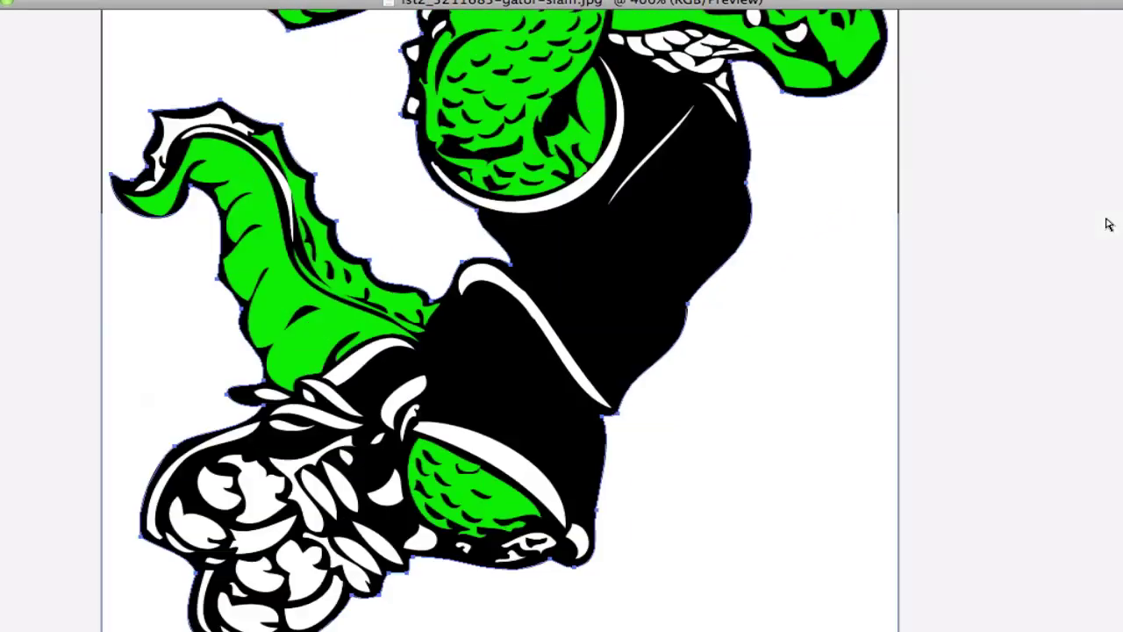
click(496, 290)
shift+click(500, 469)
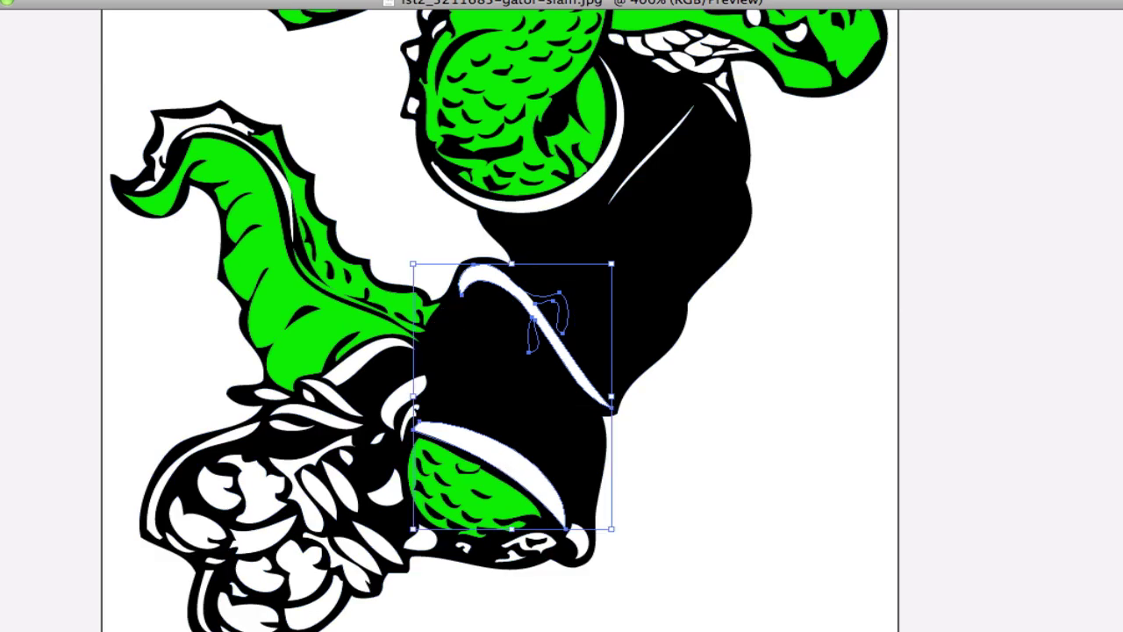
key(F6)
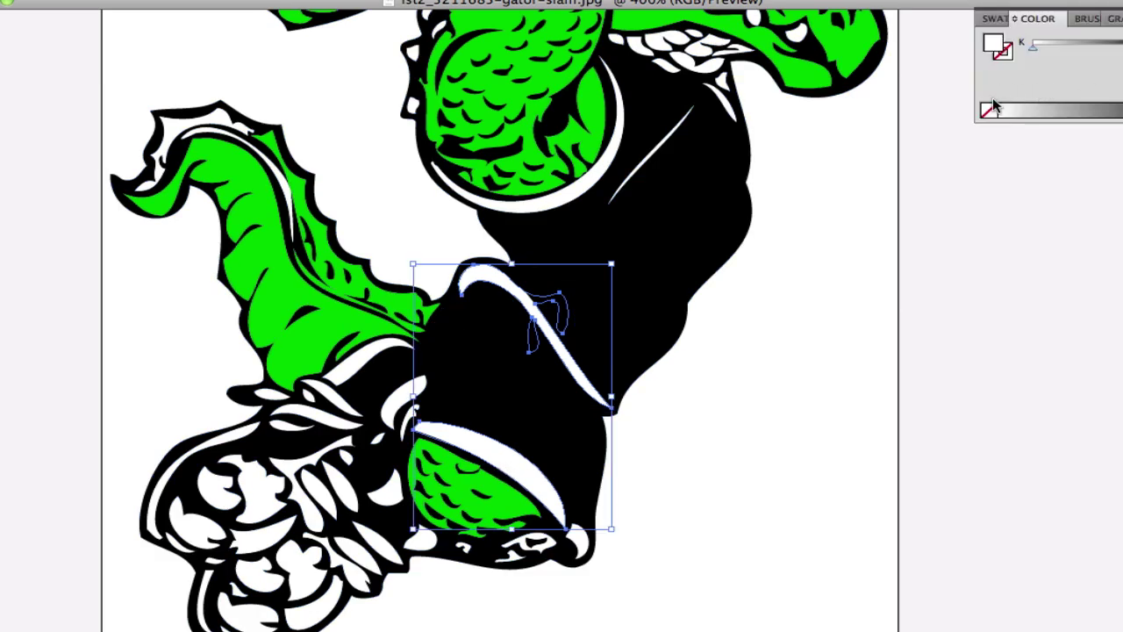
click(1070, 112)
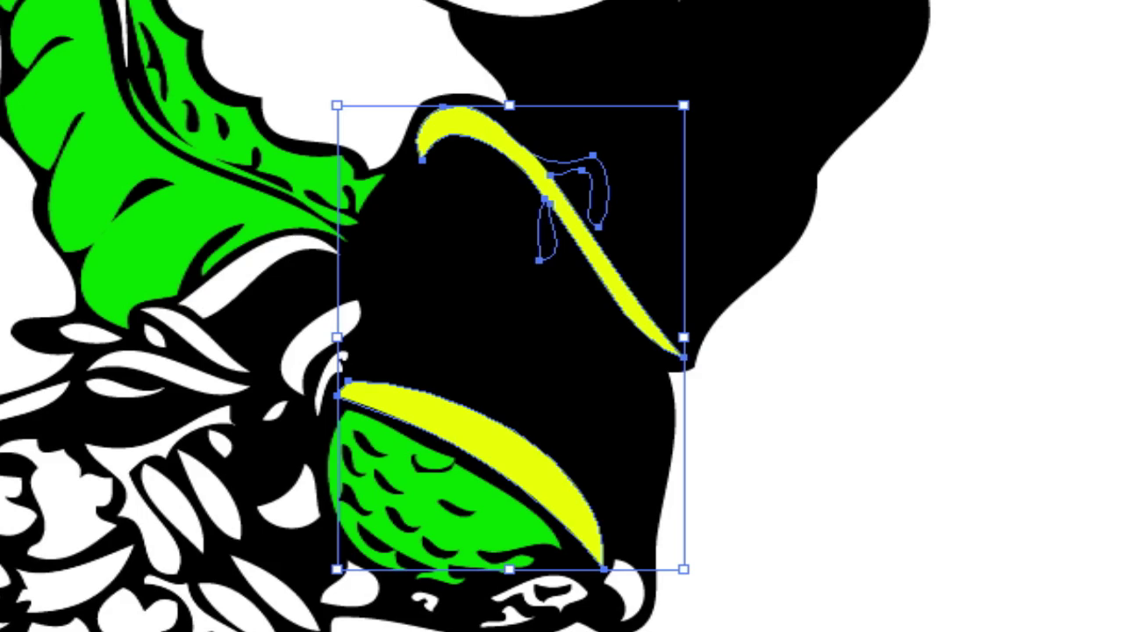
key(ctrl+shift+a)
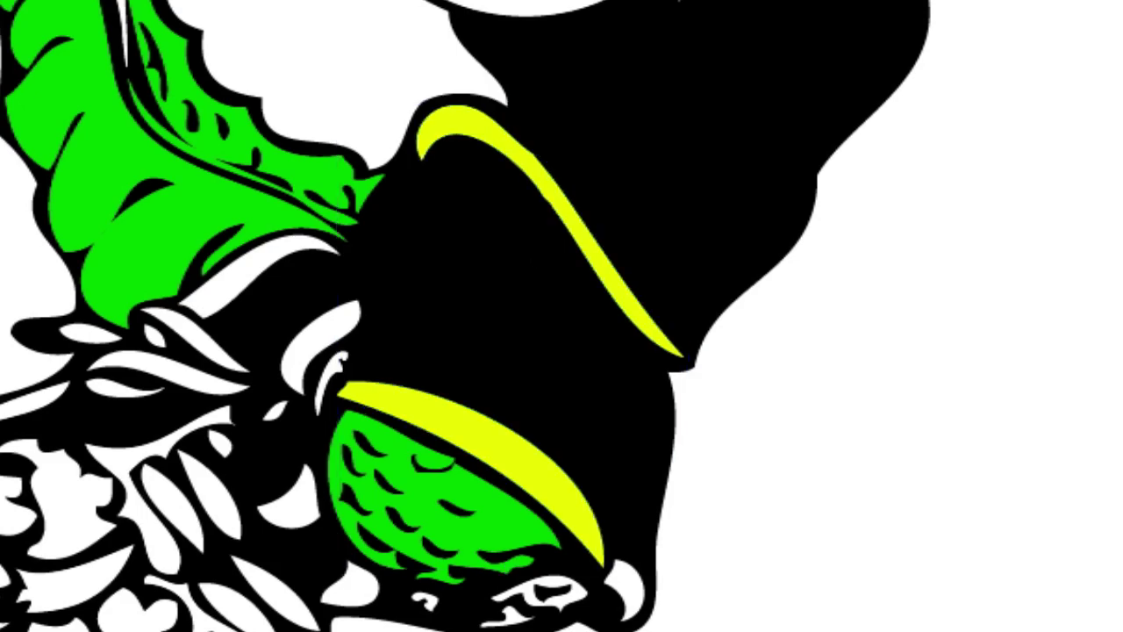